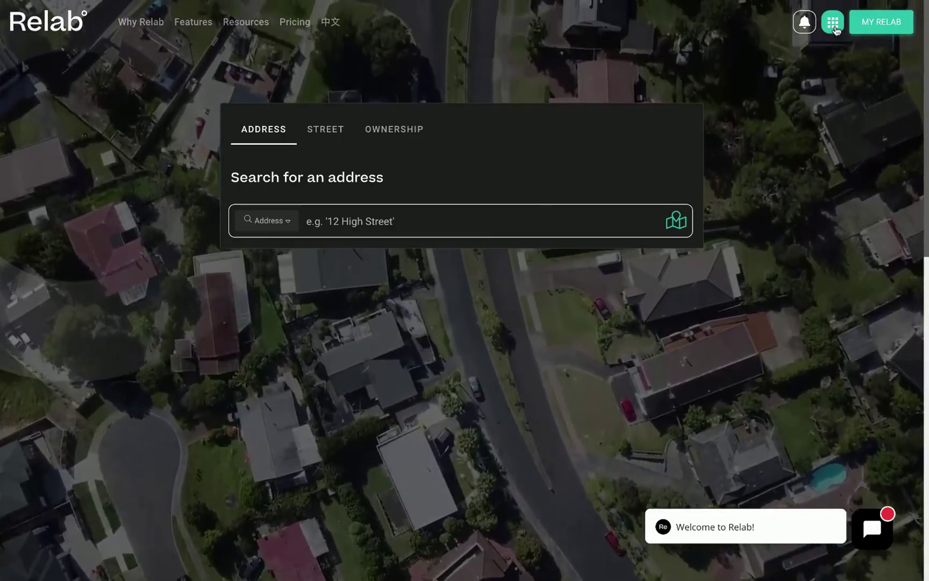
Launch the CMA tool from Relab's apps menu.
click(835, 28)
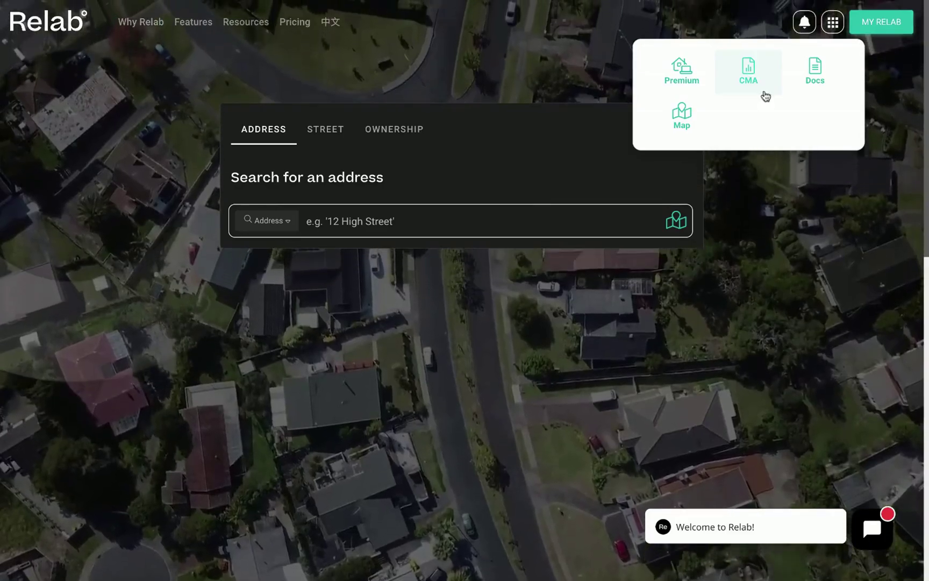
click(834, 23)
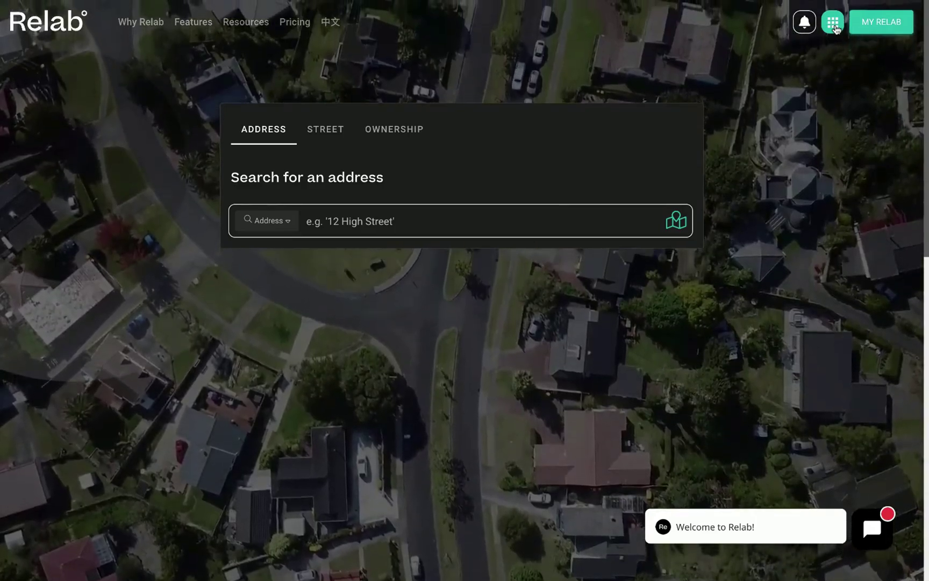
click(834, 24)
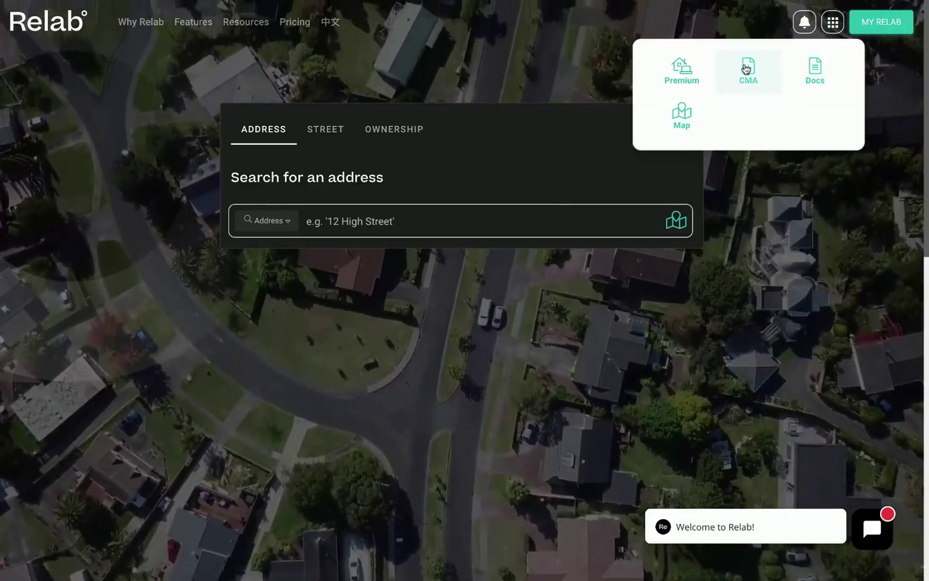
click(747, 68)
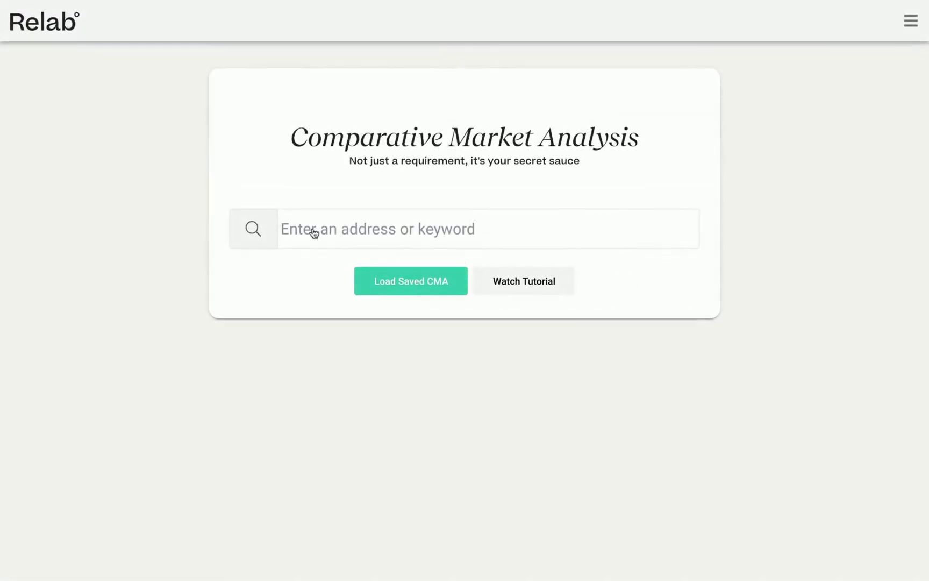
Pick the Massey property and add the Harrington Road, Glen Road and Camphora Place sales as comparables.
click(314, 232)
click(315, 266)
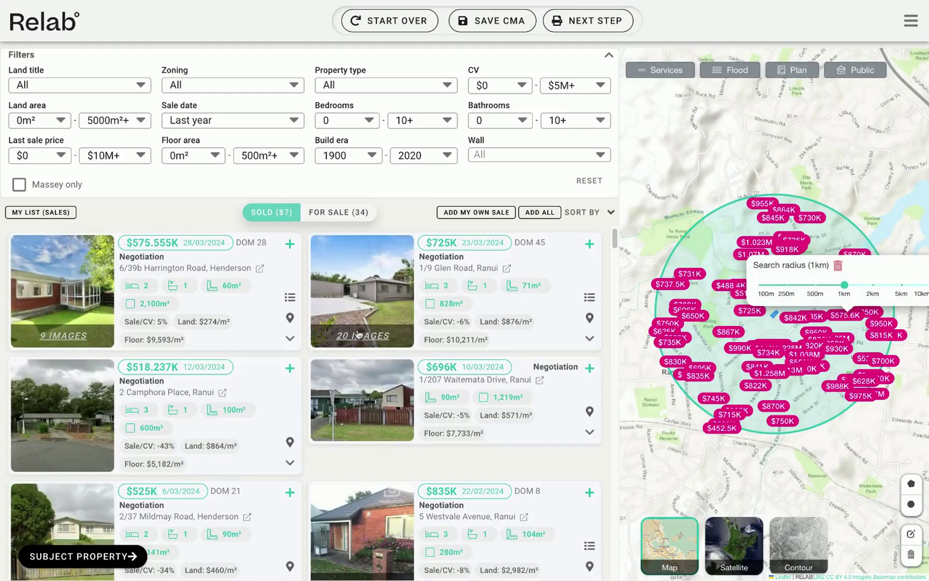
click(290, 245)
click(590, 244)
click(290, 369)
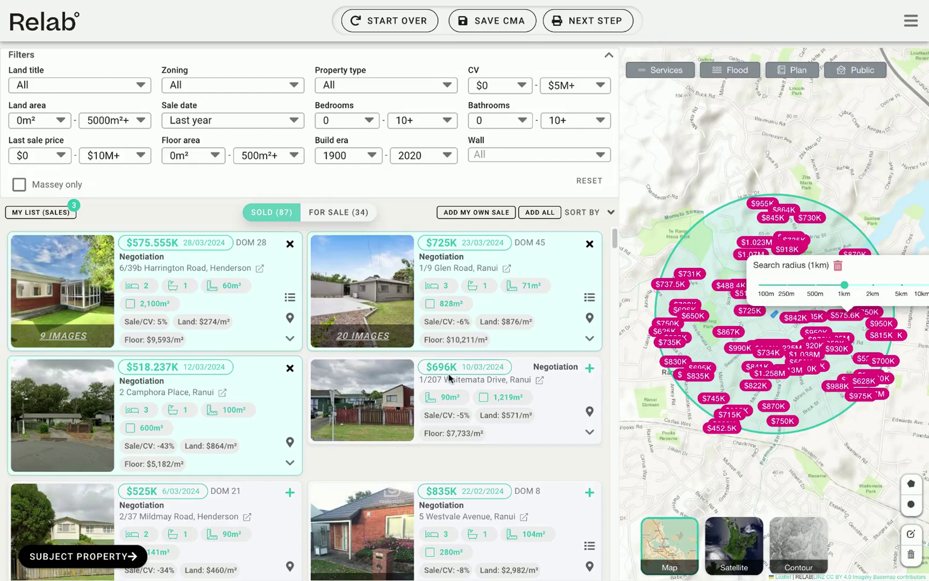
click(592, 24)
click(258, 101)
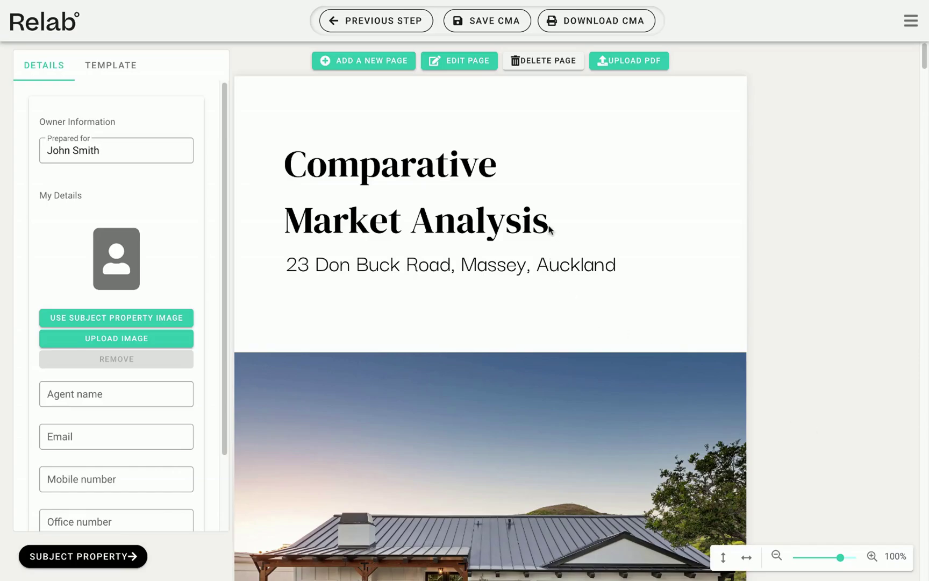
scroll(540, 329, down, 1)
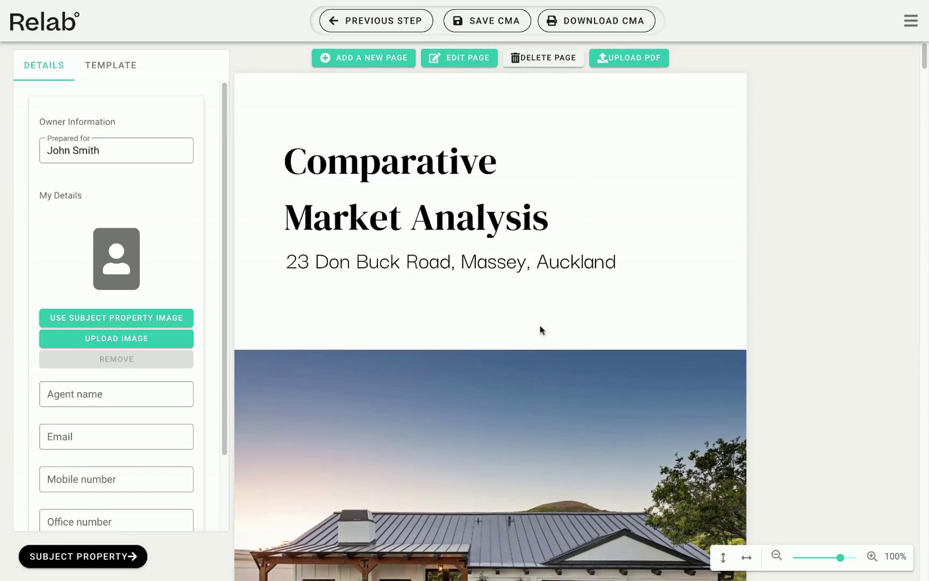
scroll(540, 330, down, 4)
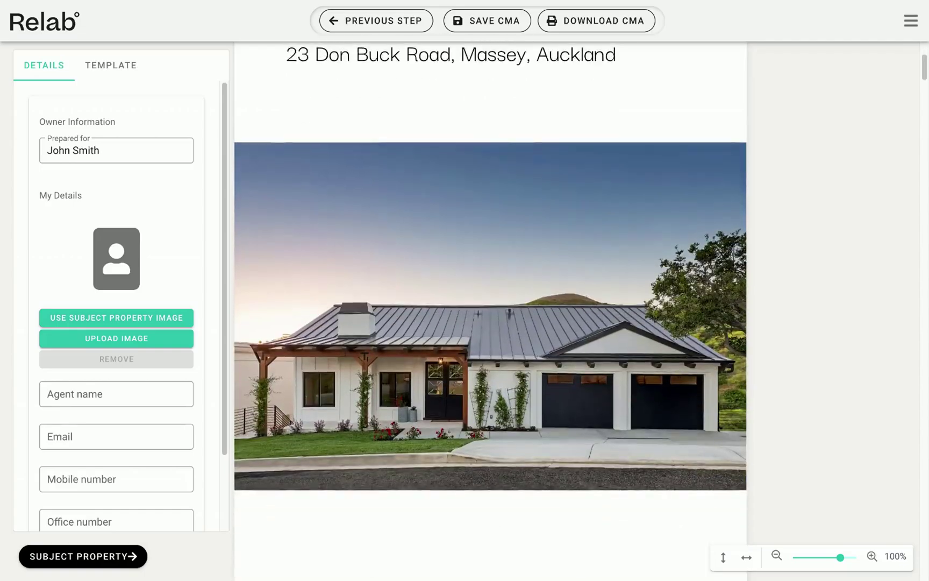
scroll(491, 311, down, 1)
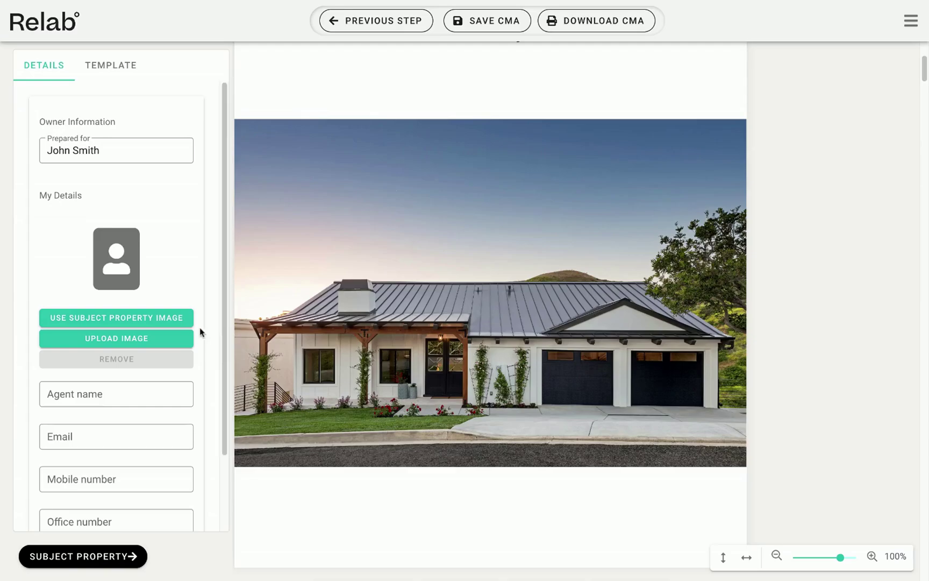
click(150, 344)
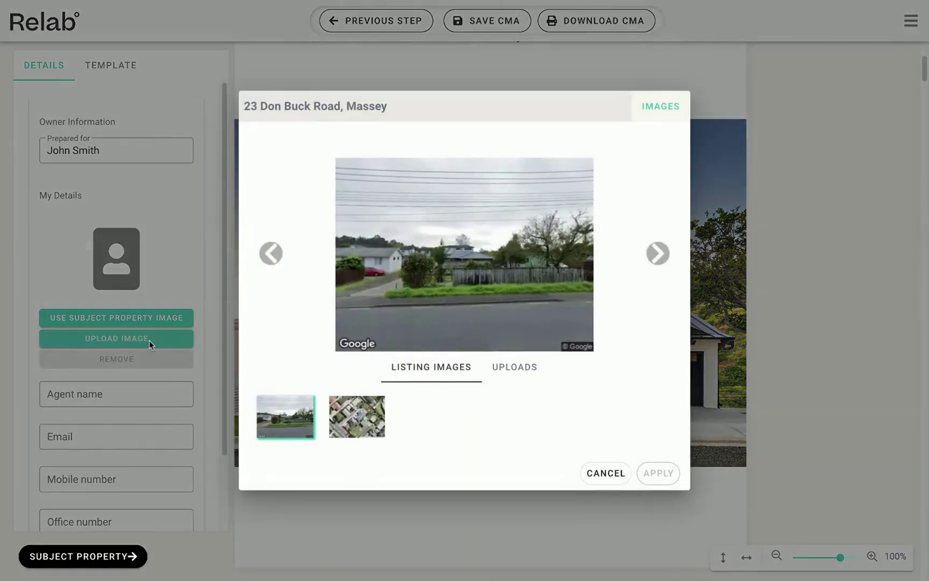
click(355, 423)
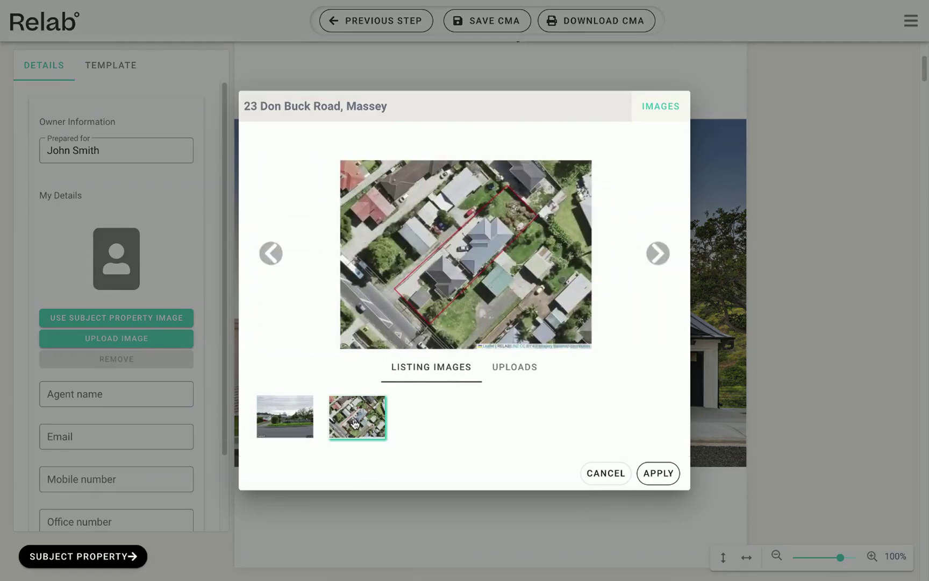
click(607, 473)
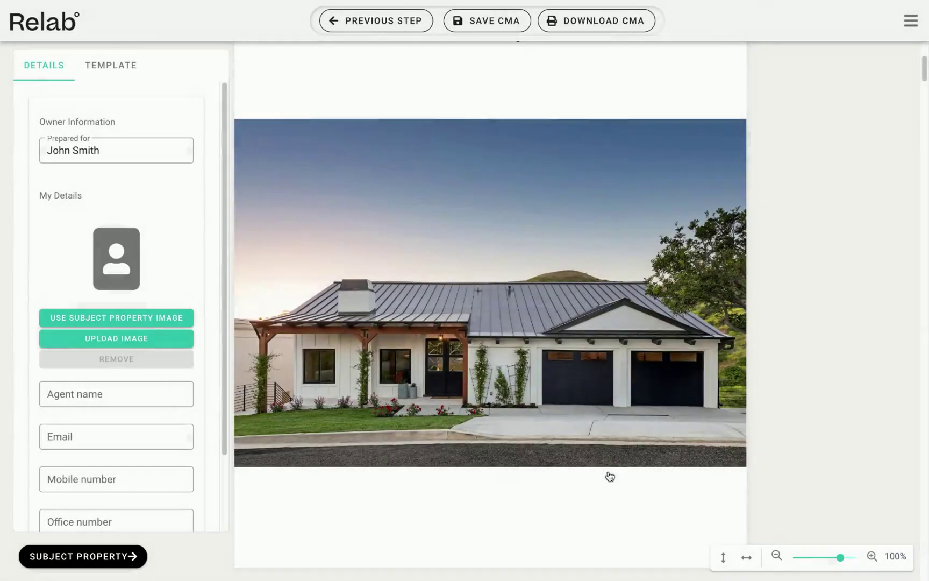
scroll(491, 311, down, 6)
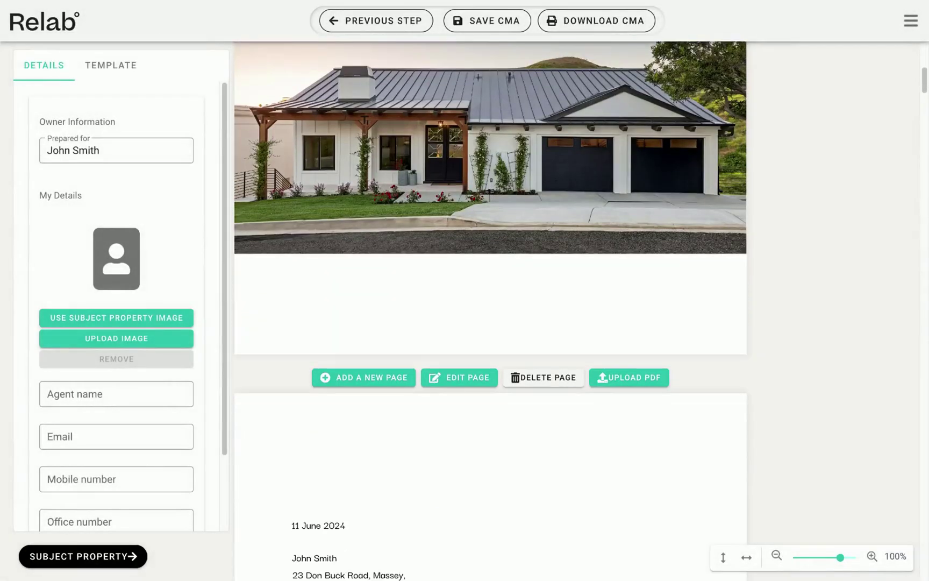
scroll(491, 311, down, 4)
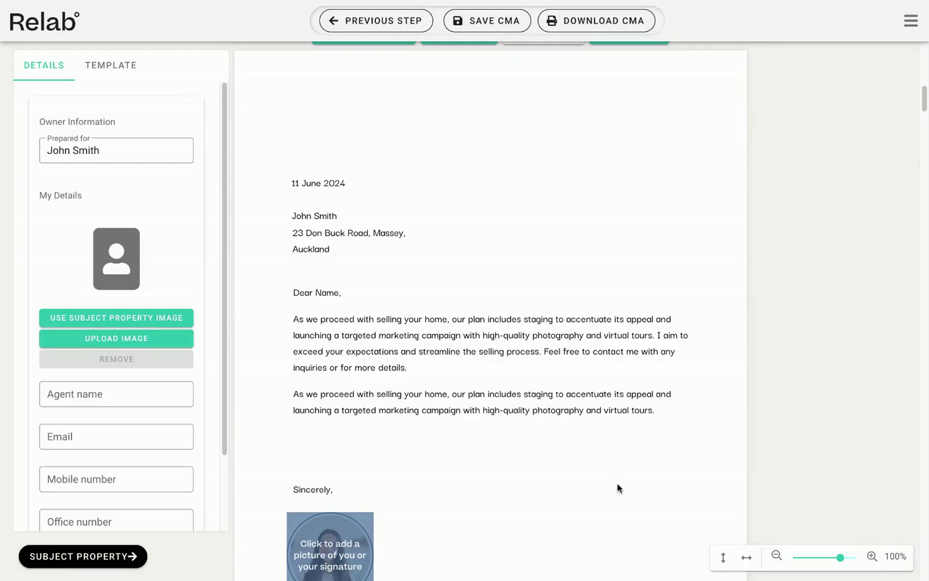
scroll(603, 475, up, 1)
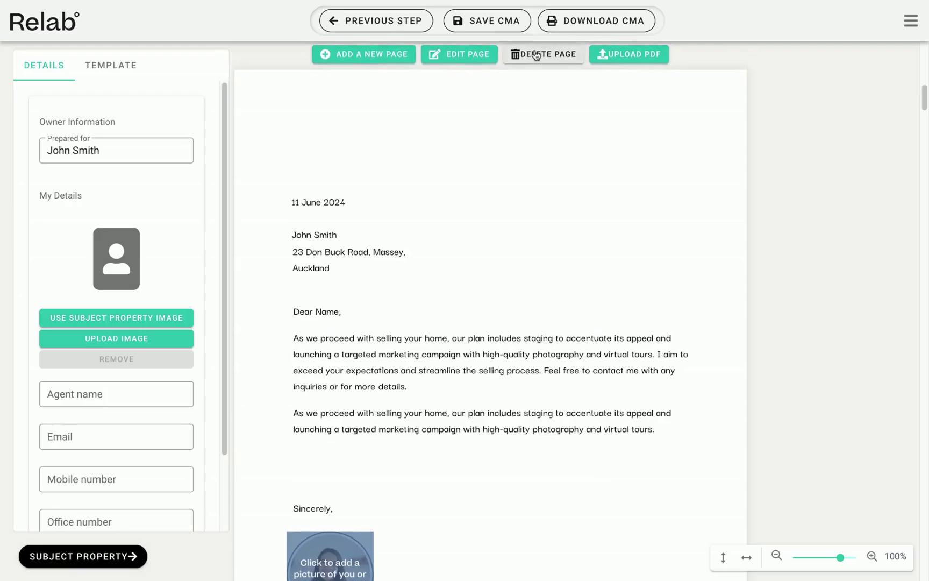
scroll(536, 386, down, 1)
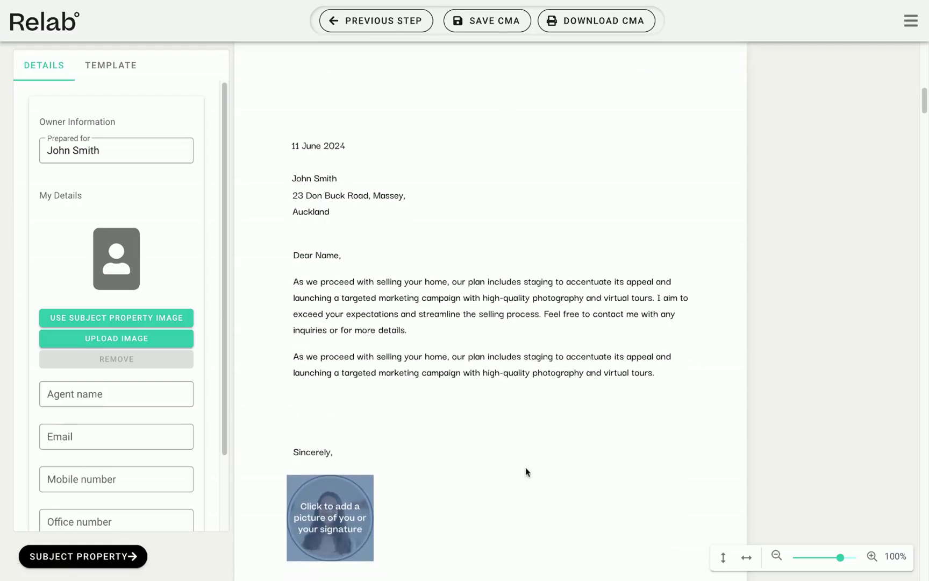
scroll(527, 473, down, 1)
click(120, 155)
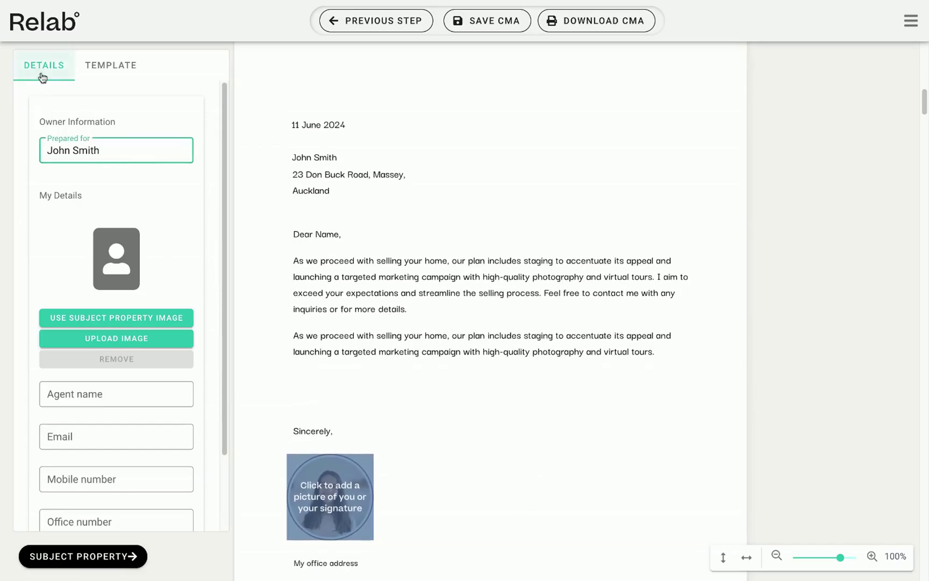
scroll(150, 423, down, 2)
scroll(402, 465, down, 2)
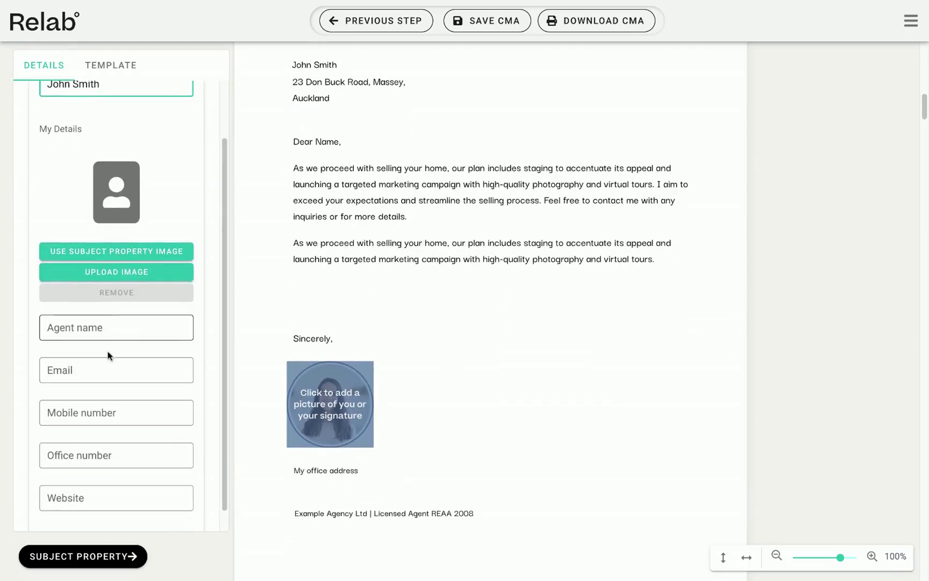
Enter the agent's email address and mobile number in the agent details.
click(95, 379)
text(agent)
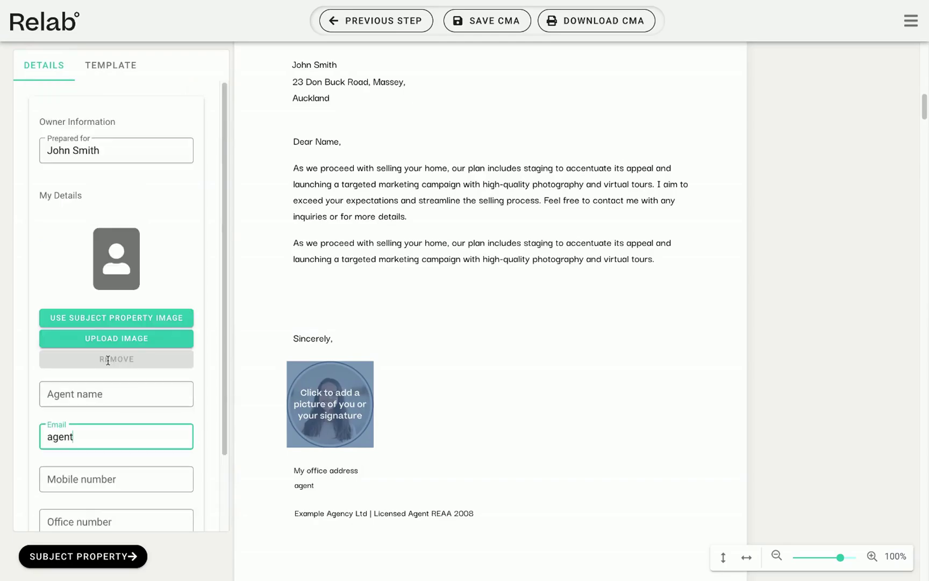
text(@email)
click(95, 480)
text(0211111)
Replace the letter's office address placeholder with the agent's street address.
click(144, 518)
scroll(141, 518, down, 2)
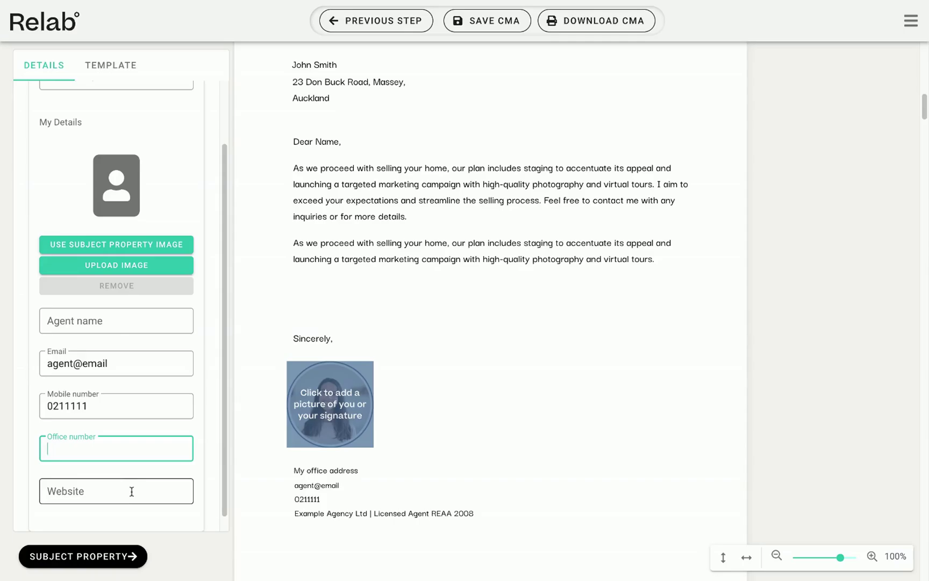
scroll(133, 493, down, 1)
click(361, 472)
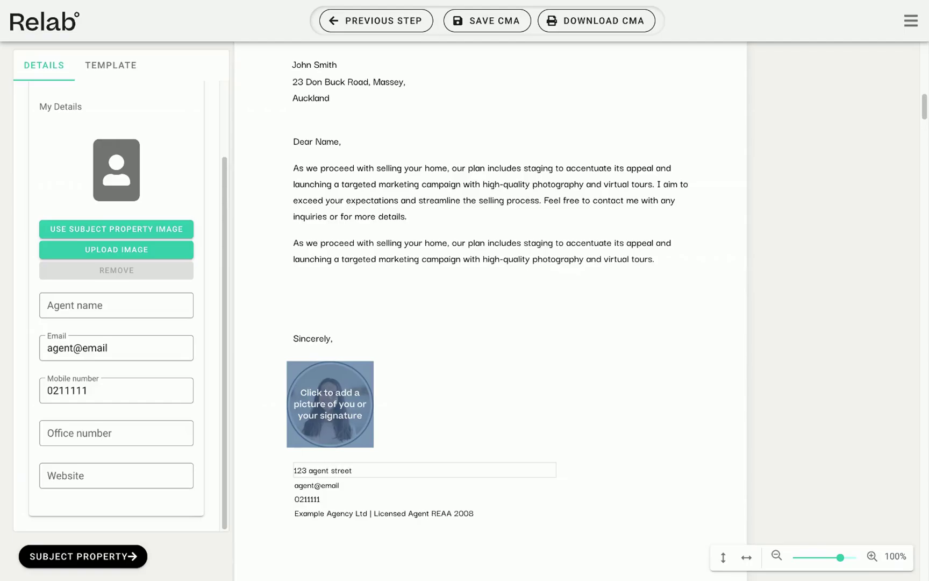
scroll(386, 433, up, 1)
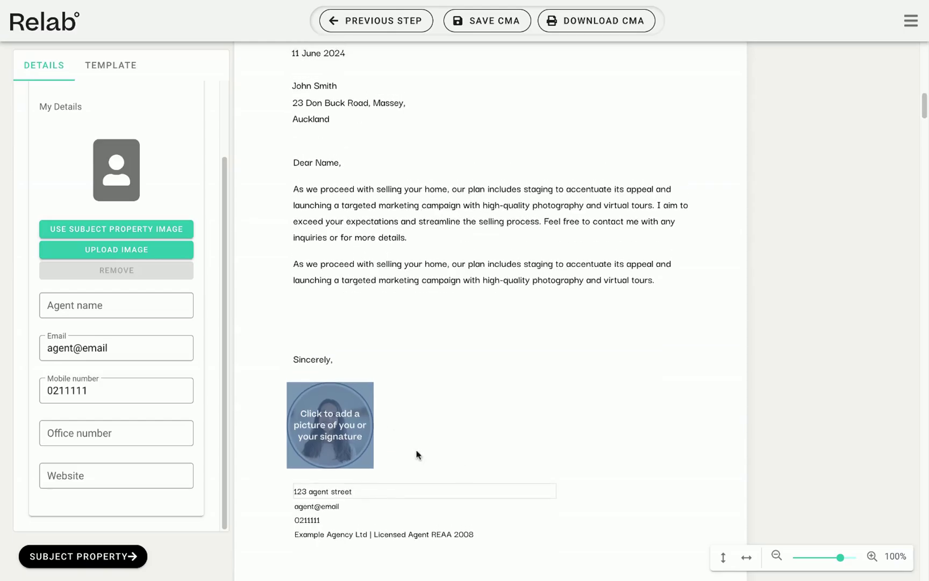
Insert the agent headshot photo into the cover letter's signature picture slot.
click(337, 426)
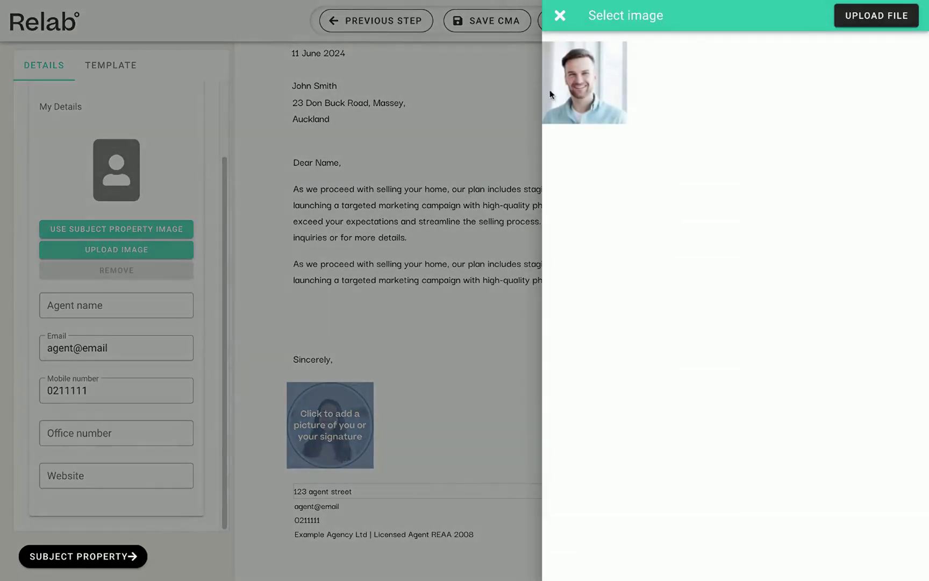
click(585, 83)
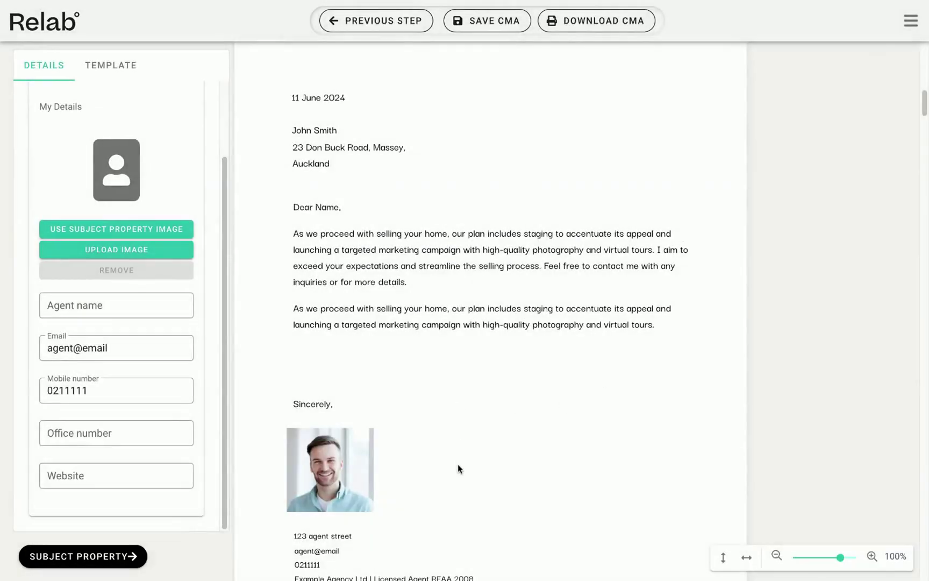
scroll(459, 469, down, 1)
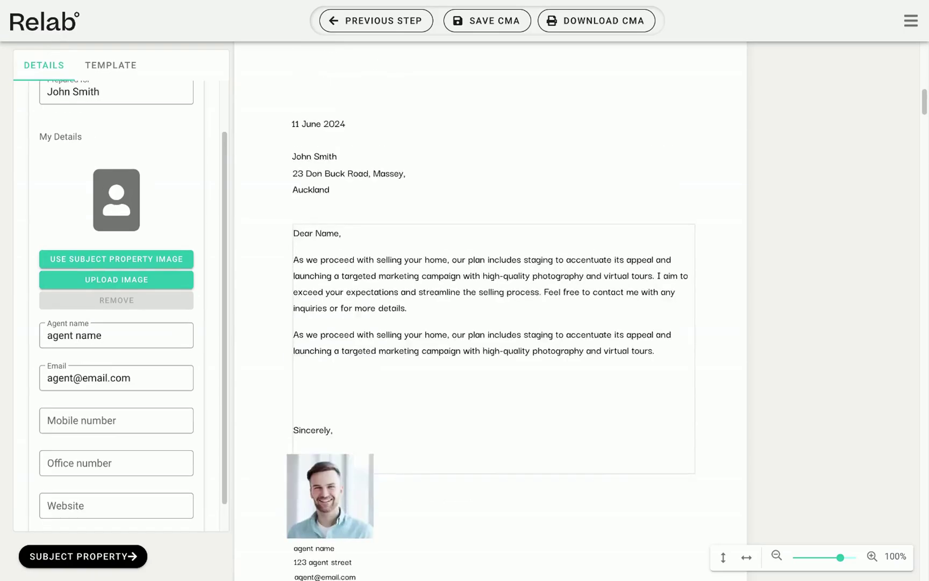
scroll(461, 179, up, 3)
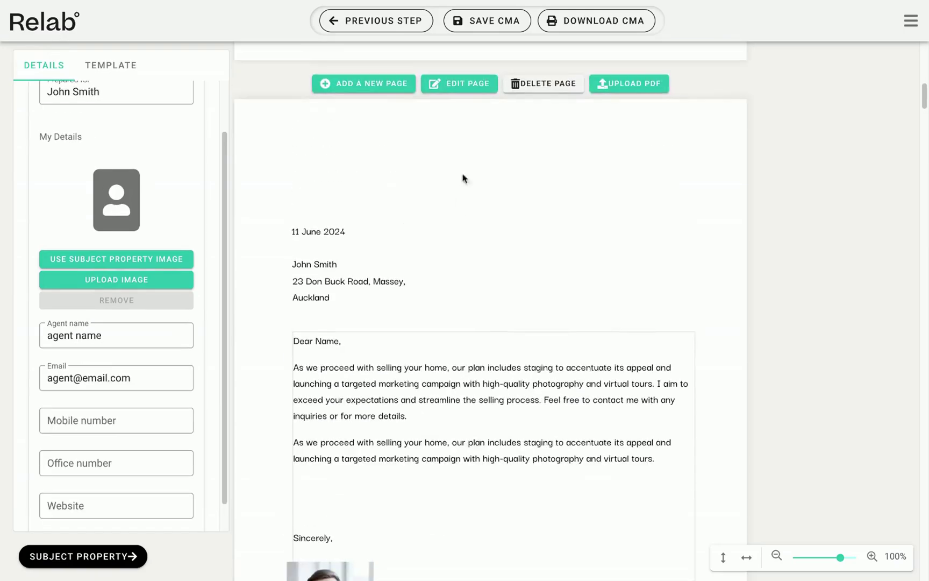
Cancel the letter page editor and show the TEMPLATE list of report pages.
click(459, 84)
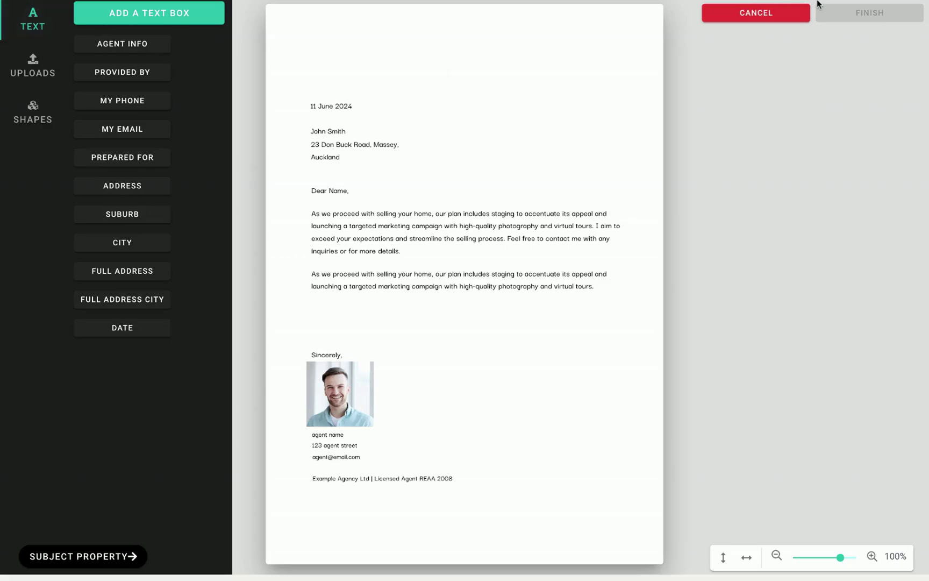
click(768, 15)
scroll(523, 443, down, 10)
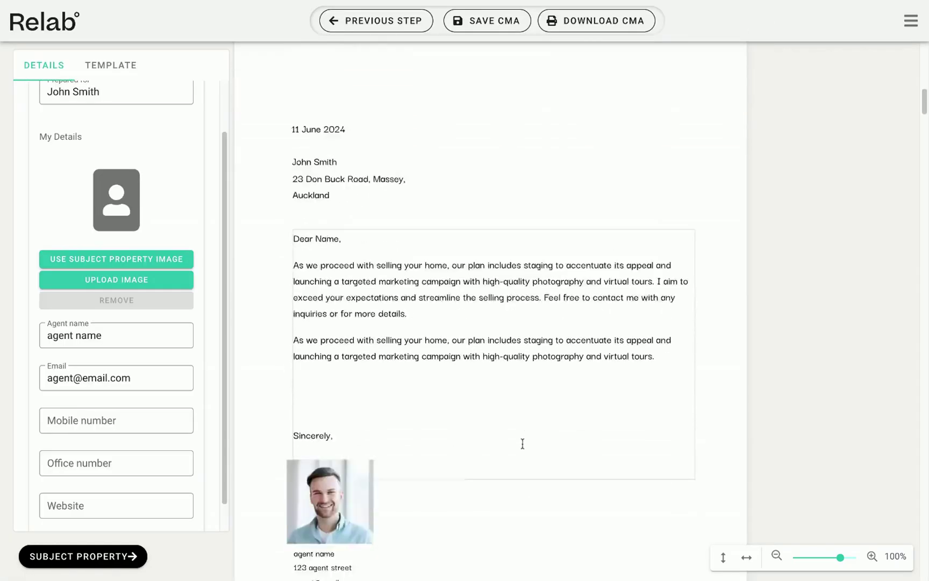
scroll(522, 443, down, 5)
click(111, 65)
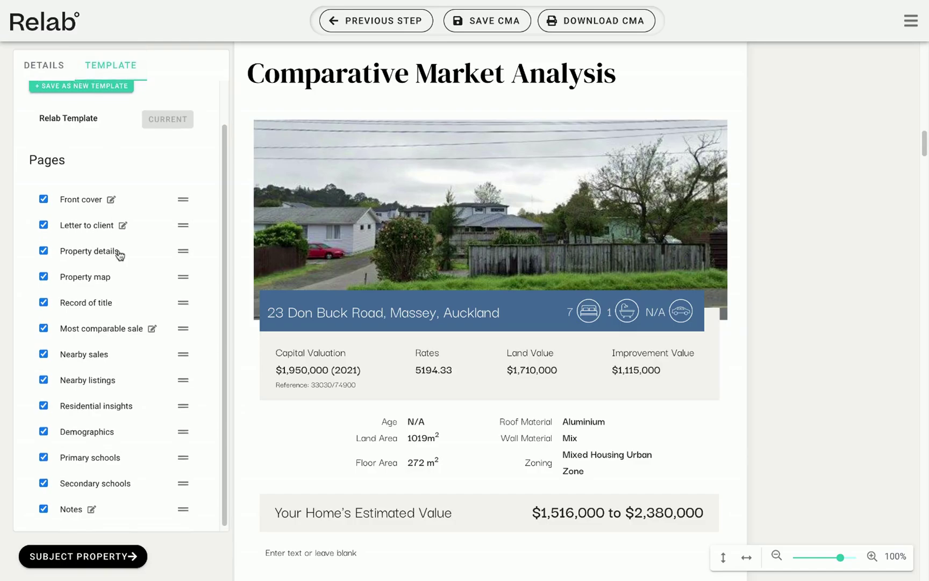
Change the subject property's bedroom count to 6 and apply it.
scroll(118, 253, up, 1)
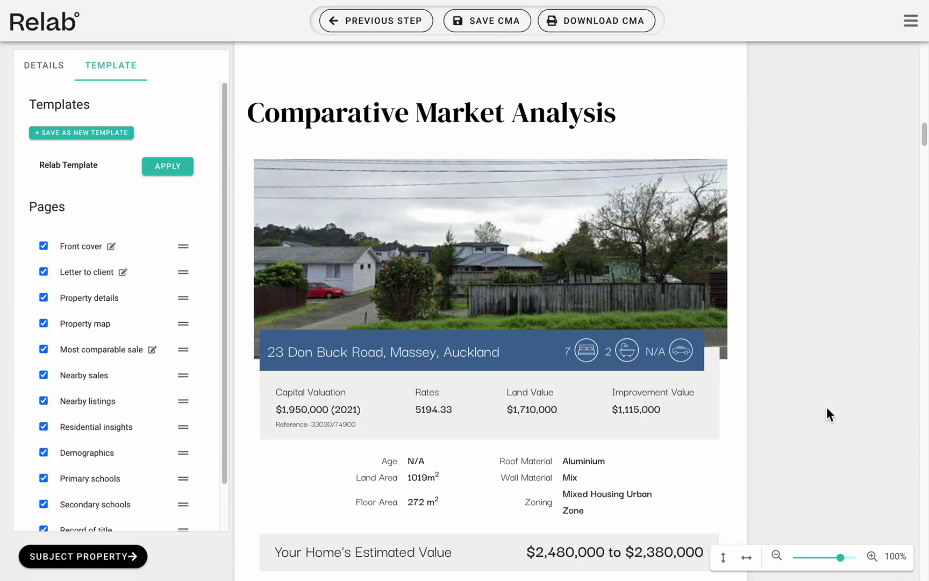
click(605, 354)
click(286, 162)
key(BackSpace)
text(6)
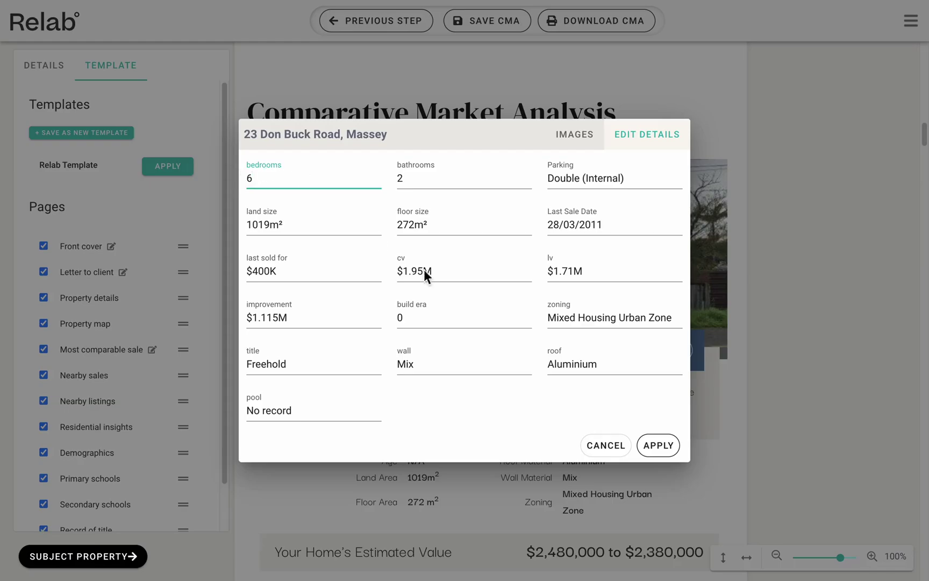
click(669, 450)
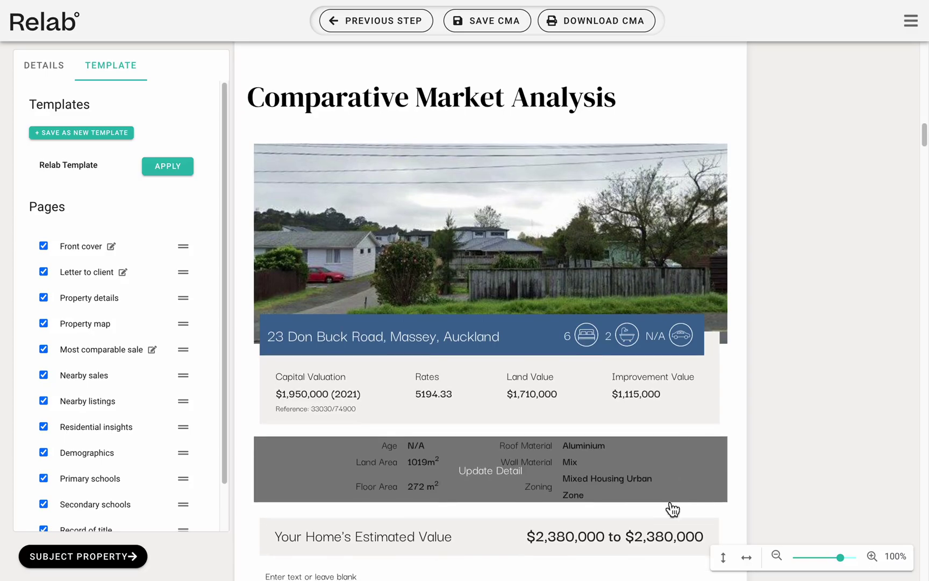
Set the estimated value range to $2,380,000 to $2,400,000.
click(676, 549)
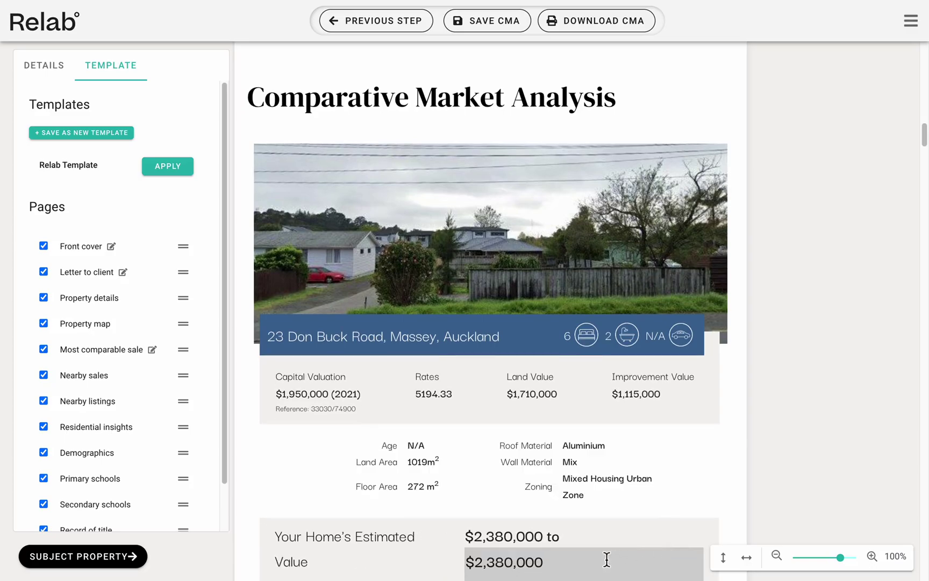
drag(556, 559, 483, 559)
text(400,000)
click(841, 494)
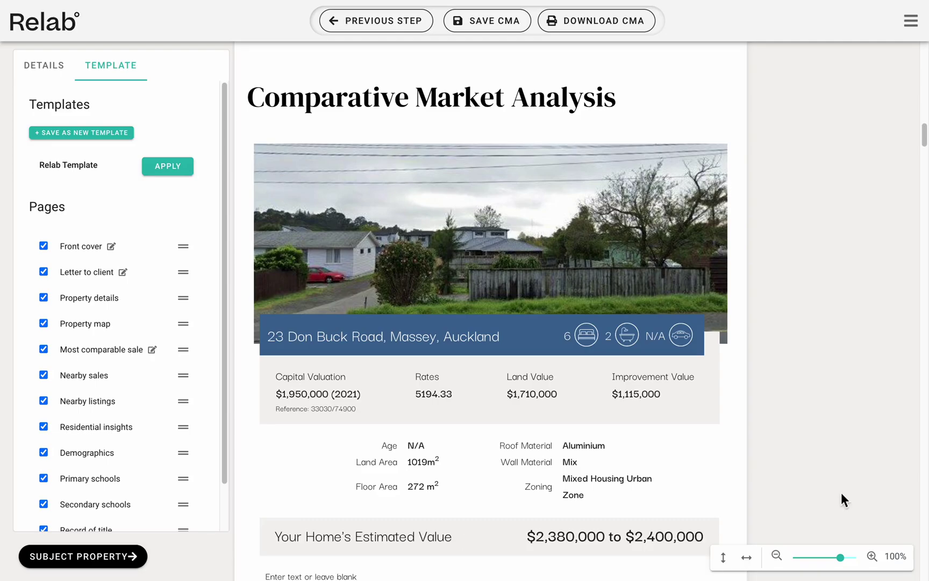
scroll(842, 492, down, 20)
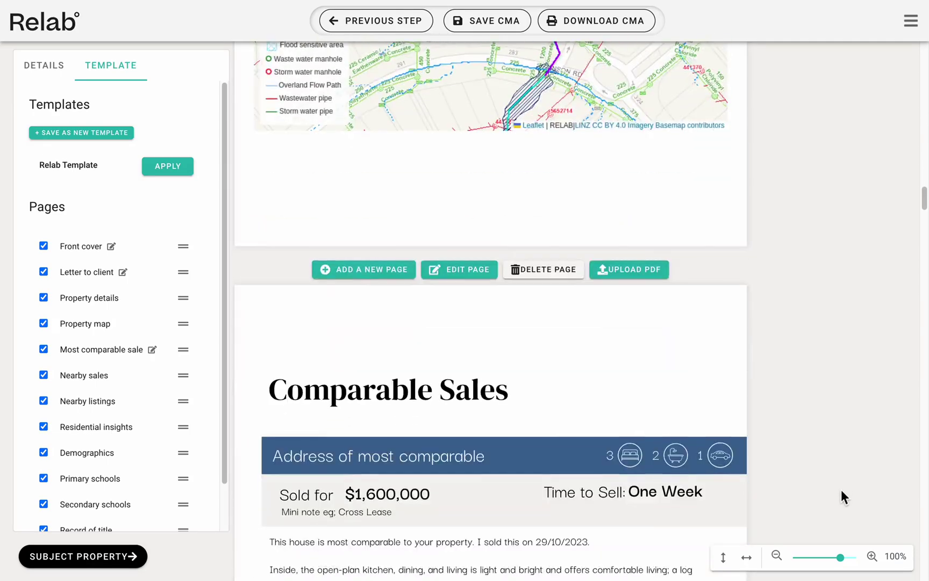
Change the most comparable sale's Time to Sell from One Week to Two Week.
scroll(842, 494, down, 5)
click(660, 189)
key(BackSpace)
key(BackSpace)
key(BackSpace)
text(Two)
click(792, 199)
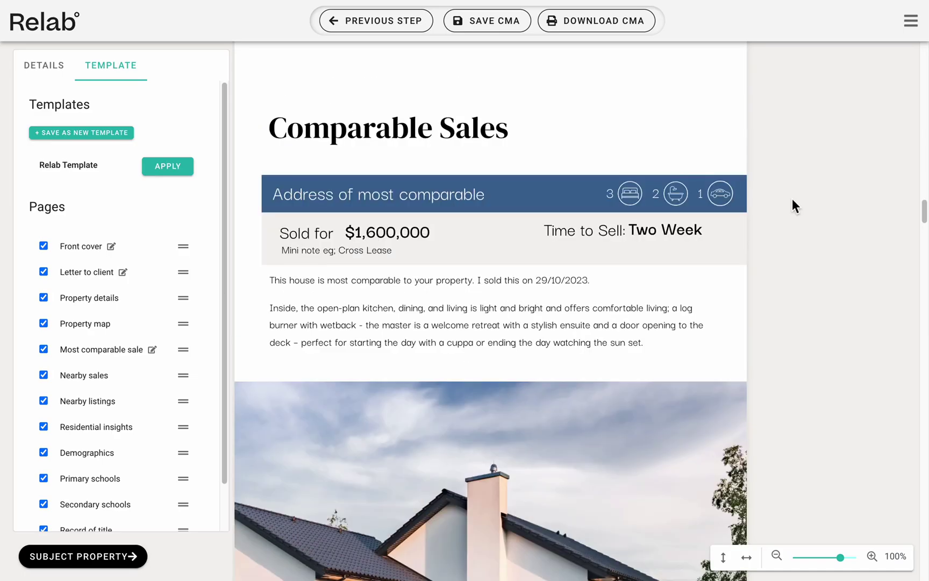
scroll(727, 405, down, 5)
scroll(727, 405, down, 8)
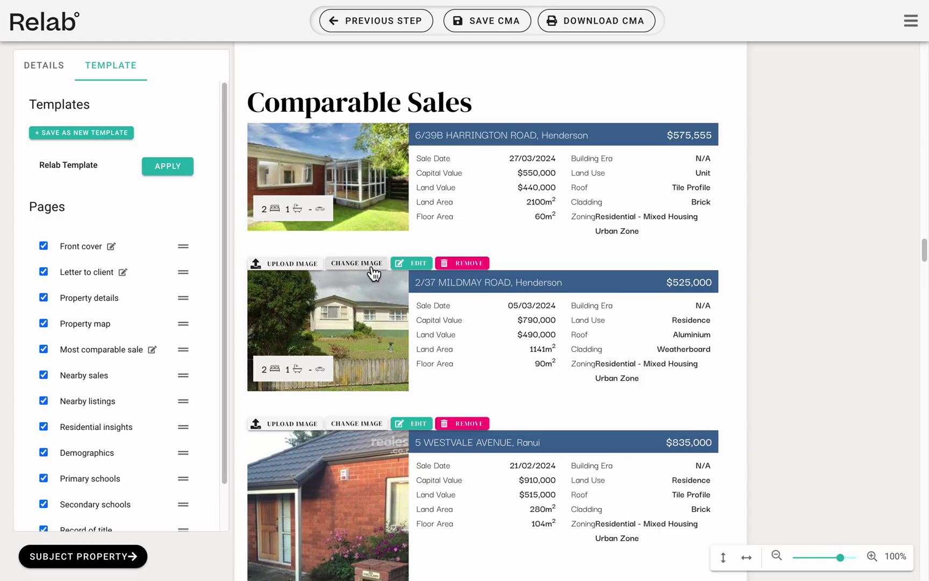
click(407, 263)
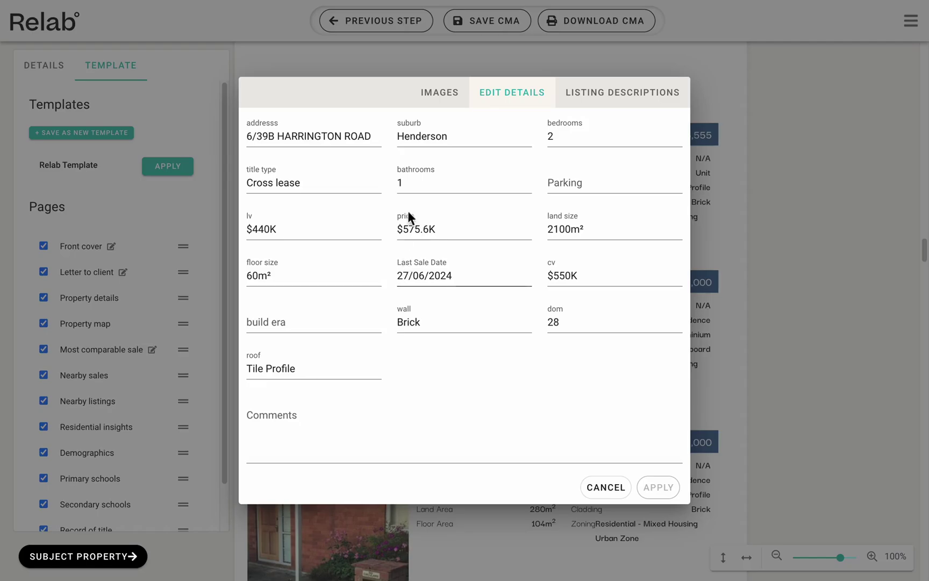
click(549, 135)
text(3)
click(629, 110)
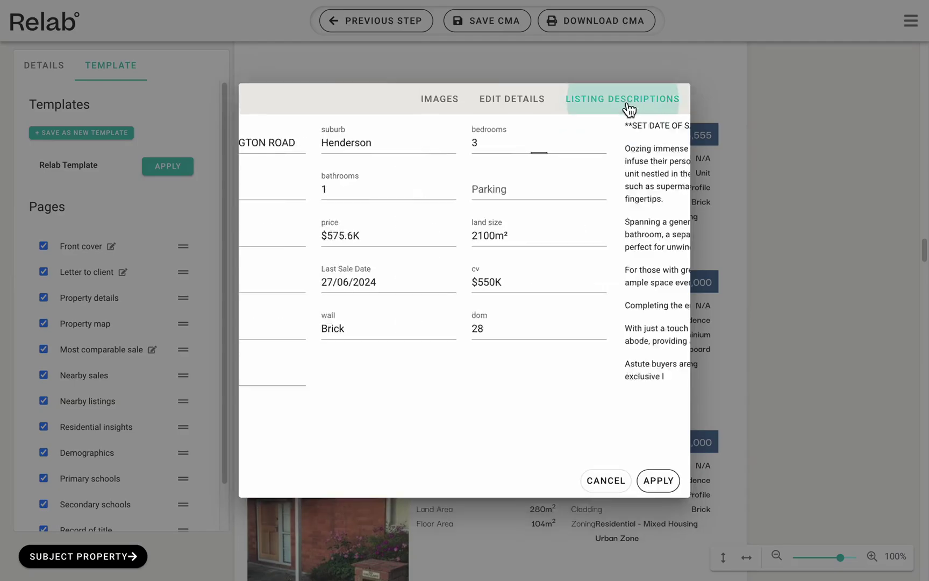
click(449, 132)
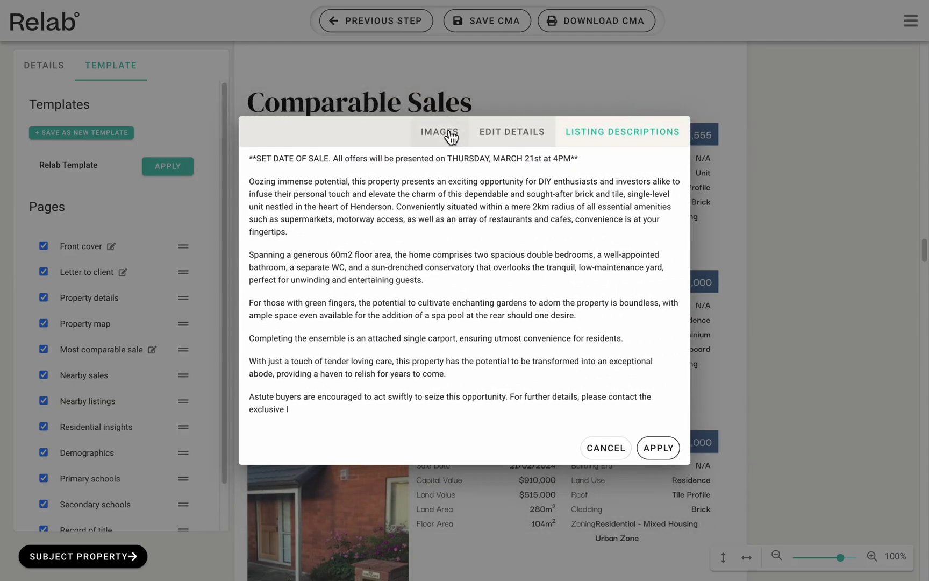
click(344, 399)
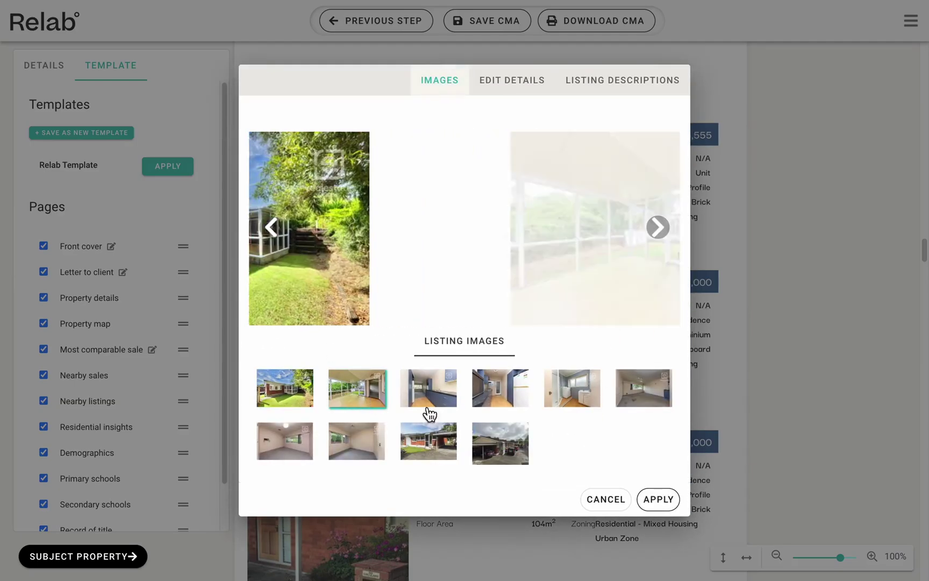
click(651, 500)
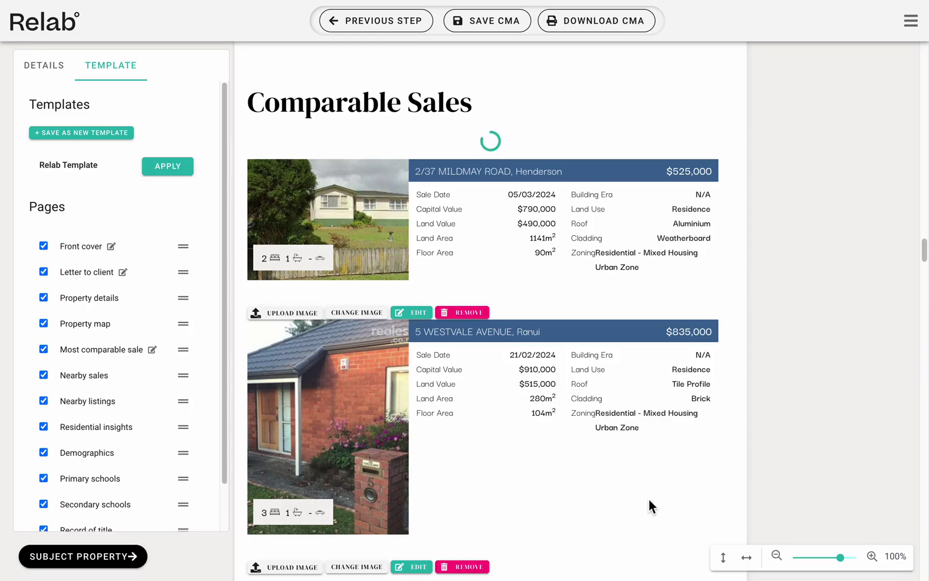
Zoom the report view out to 35% so four pages fit side by side.
scroll(648, 506, down, 10)
scroll(651, 506, down, 10)
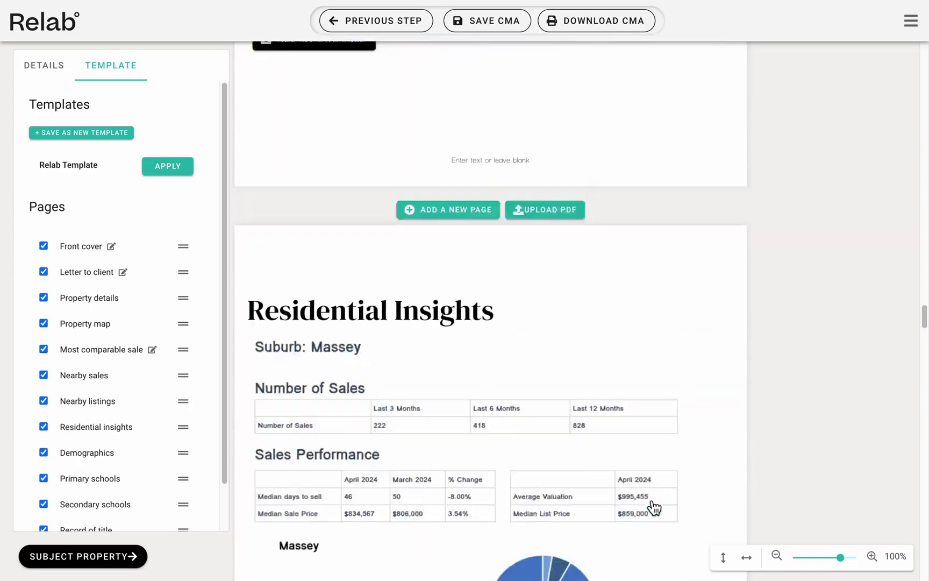
click(777, 555)
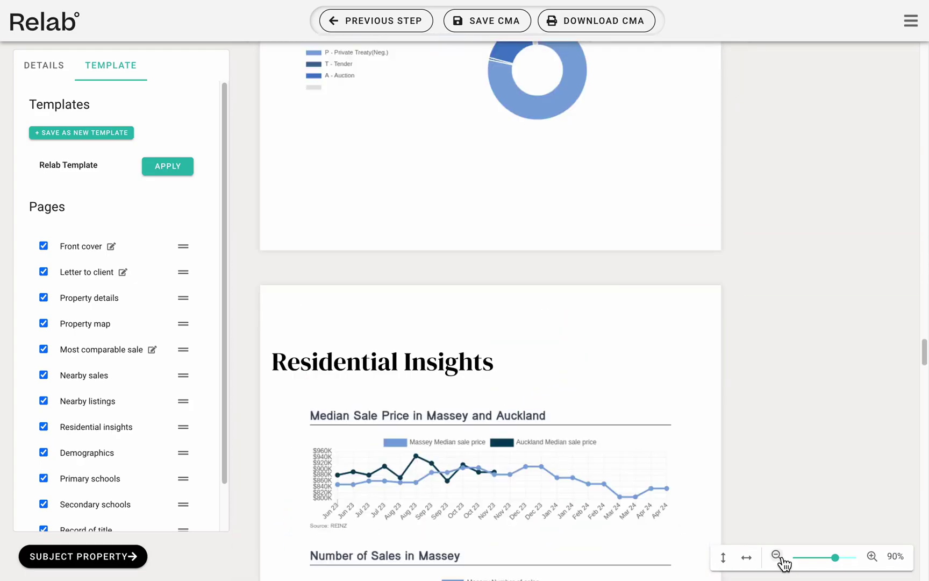
click(777, 556)
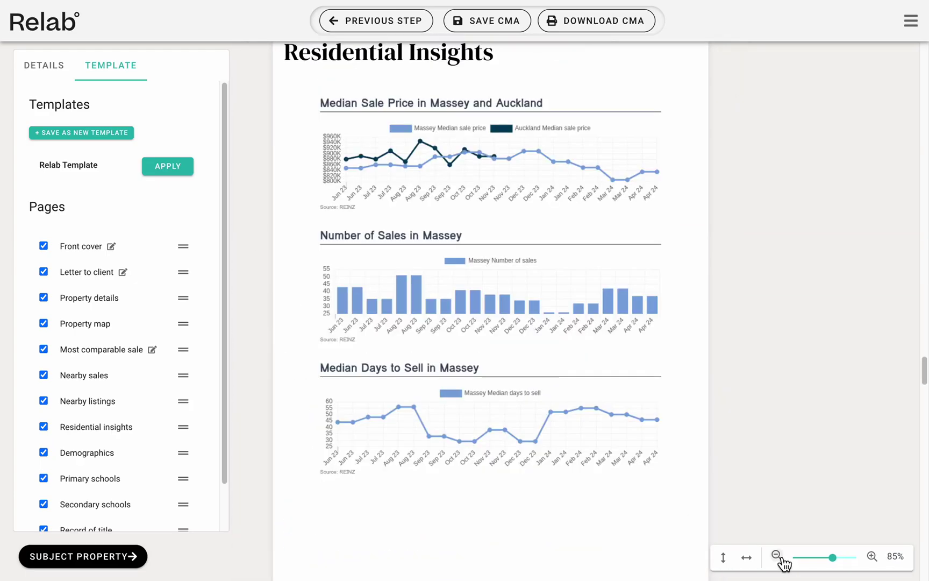
click(750, 561)
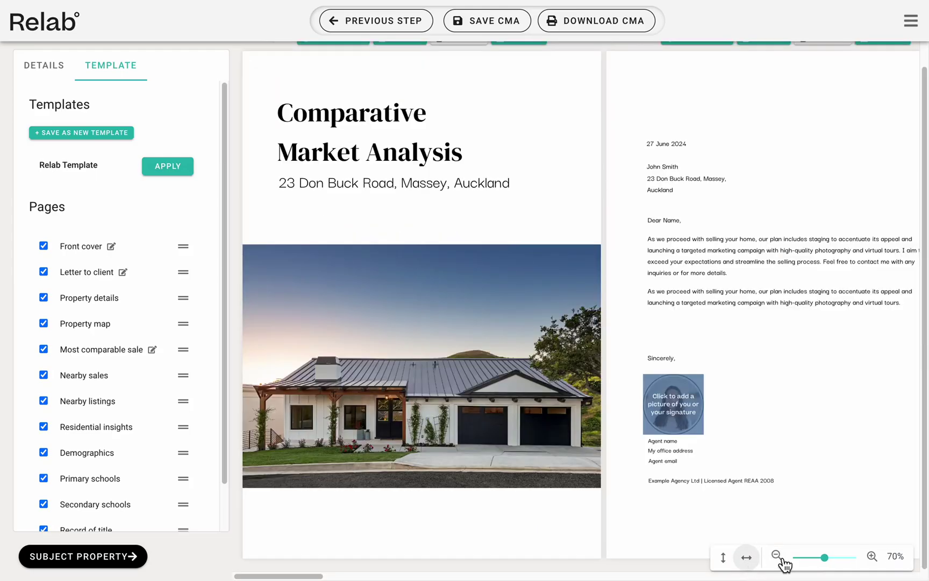
click(777, 555)
click(778, 556)
click(778, 556)
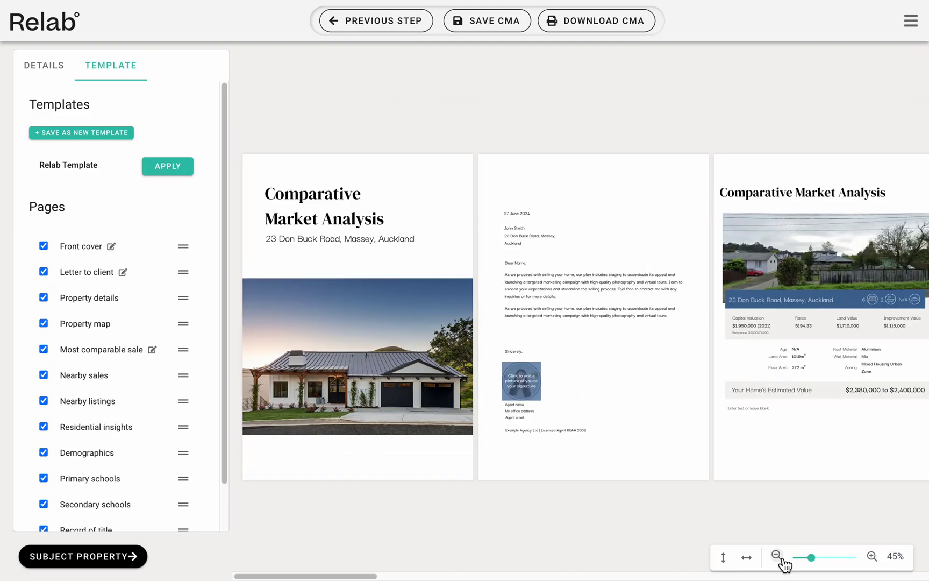
click(777, 555)
click(777, 556)
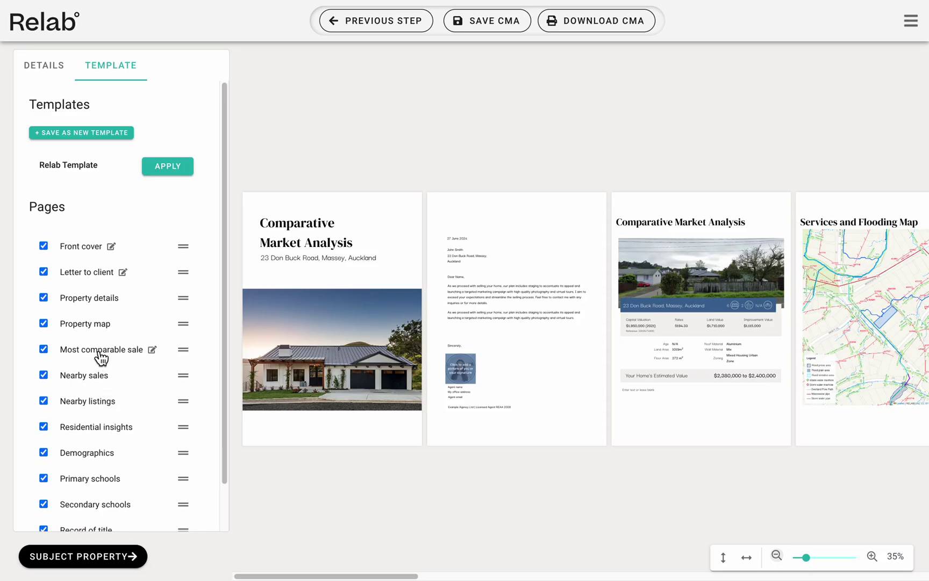
Reorder the Pages list so Most comparable sale comes before Property map.
drag(100, 356, 98, 319)
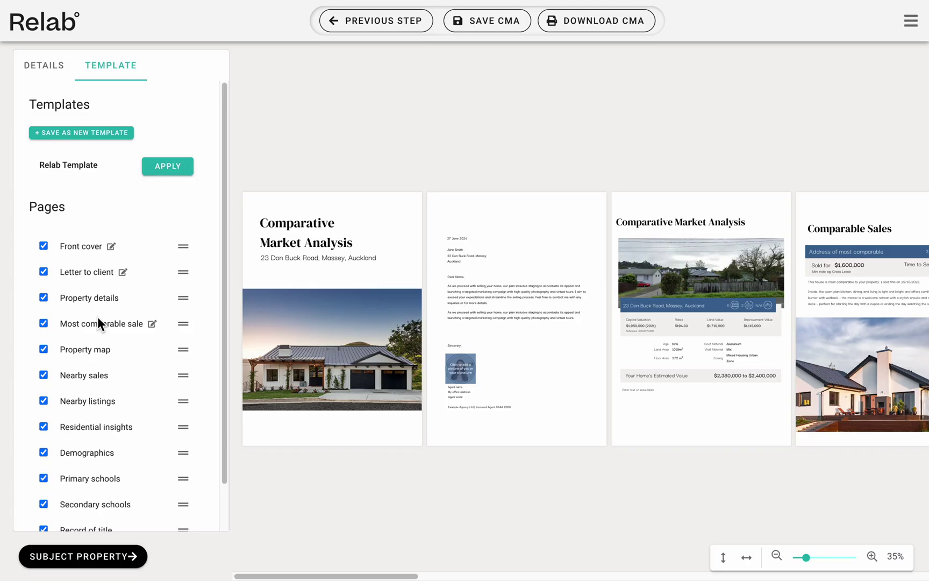
scroll(100, 414, down, 1)
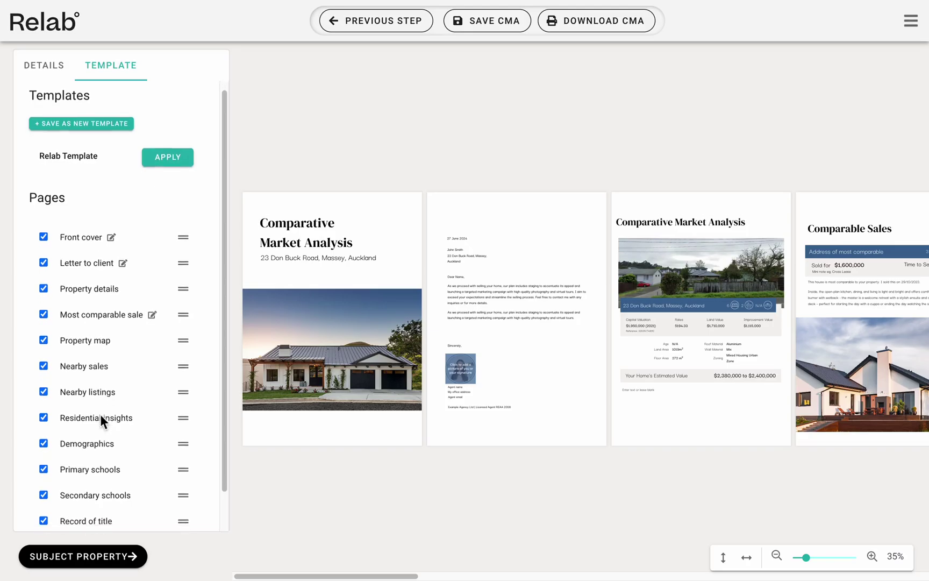
scroll(100, 414, down, 2)
scroll(100, 414, up, 2)
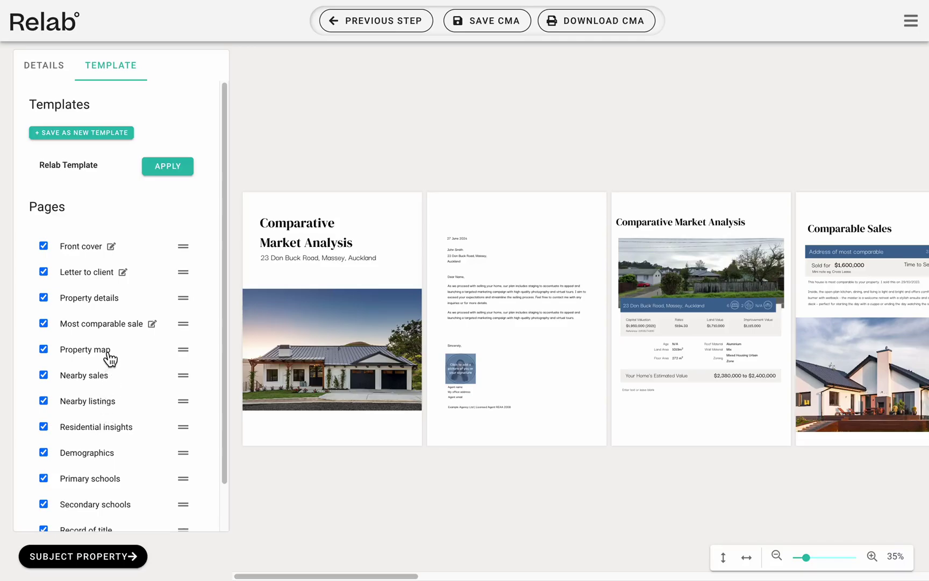
Save the layout as a new template named 'MyTemplate', removing the date suffix from the default name.
click(86, 136)
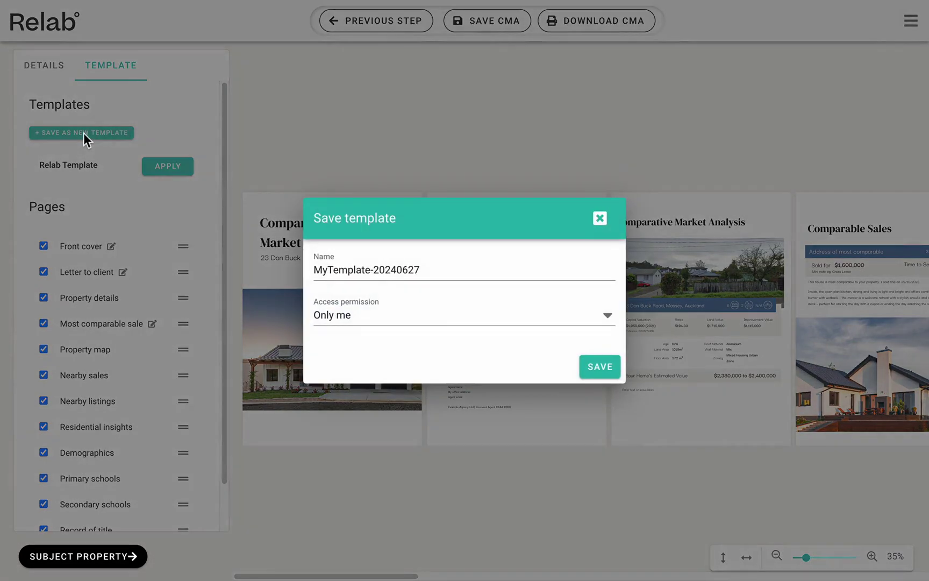
click(424, 270)
drag(424, 270, 373, 273)
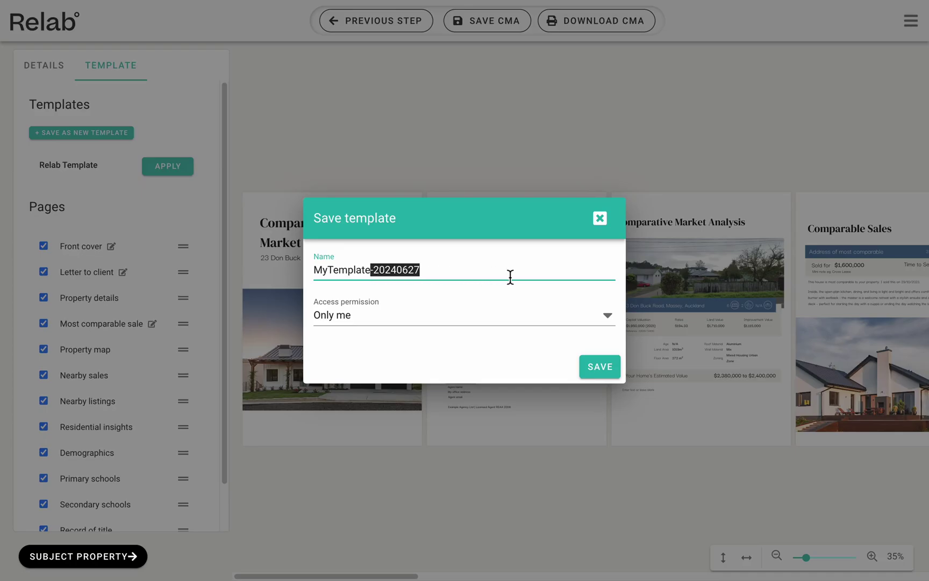
key(BackSpace)
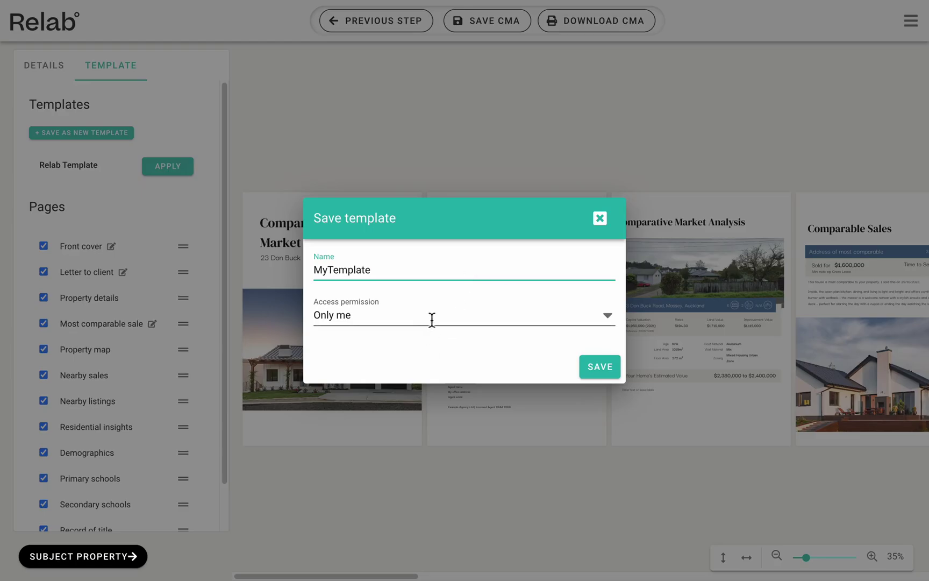
click(612, 377)
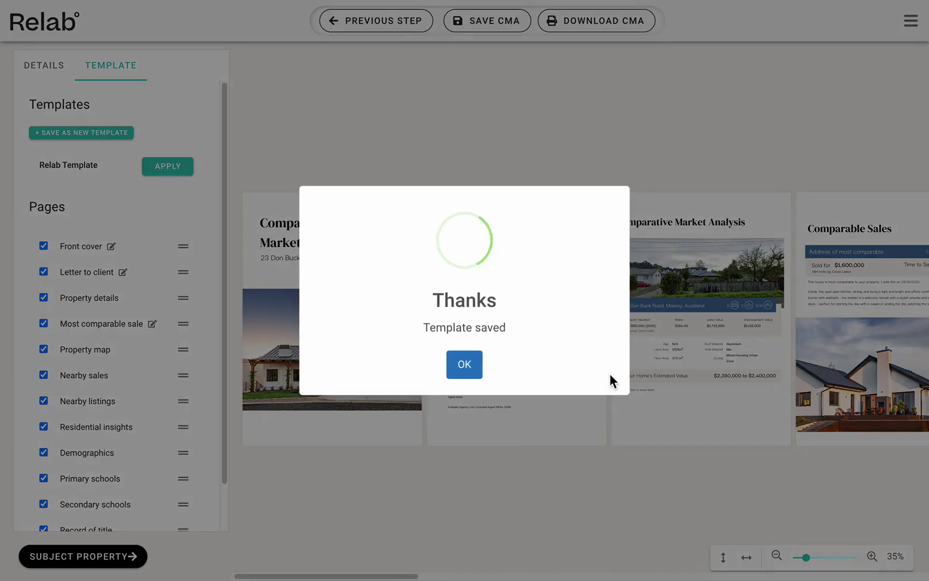
Close the 'Thanks' confirmation and run DOWNLOAD CMA to prepare the report for auto-download.
click(465, 366)
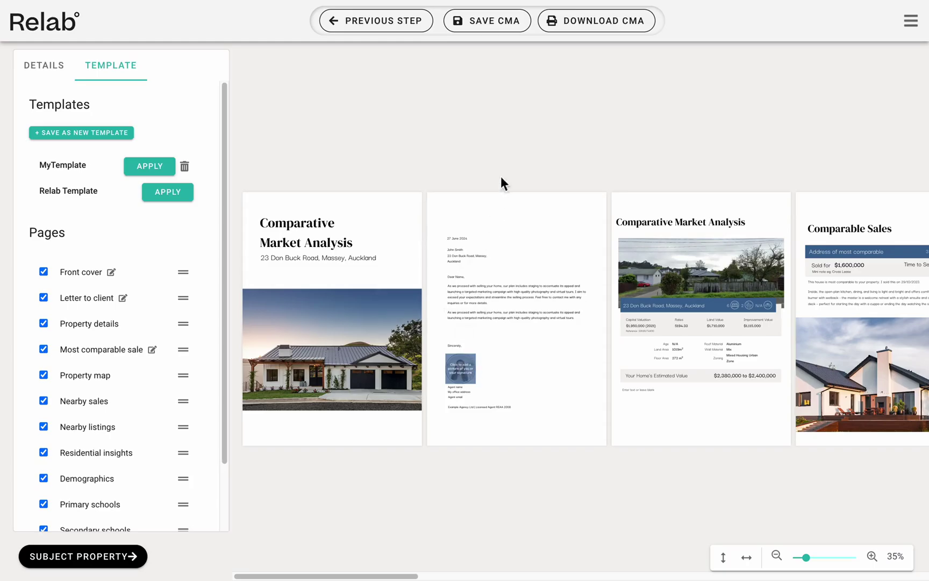
click(597, 24)
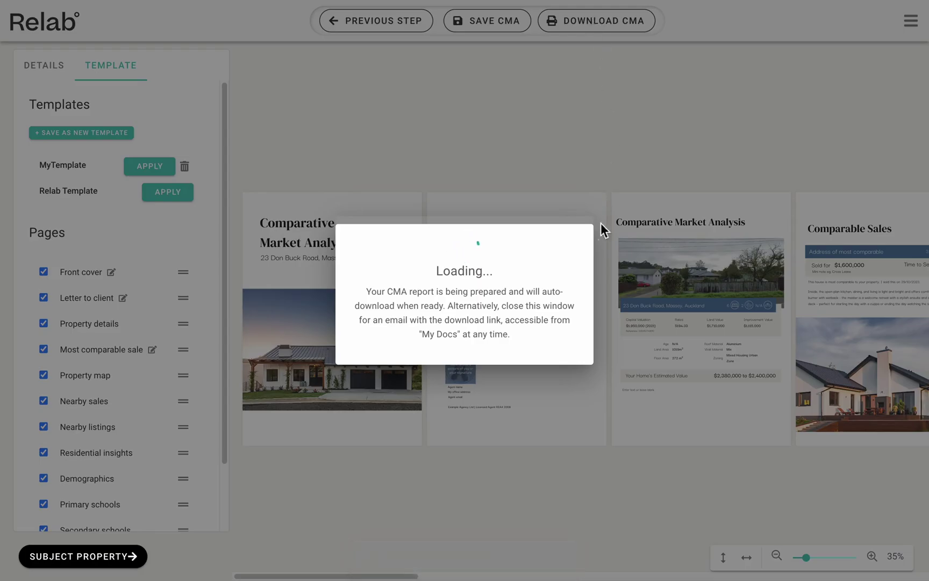